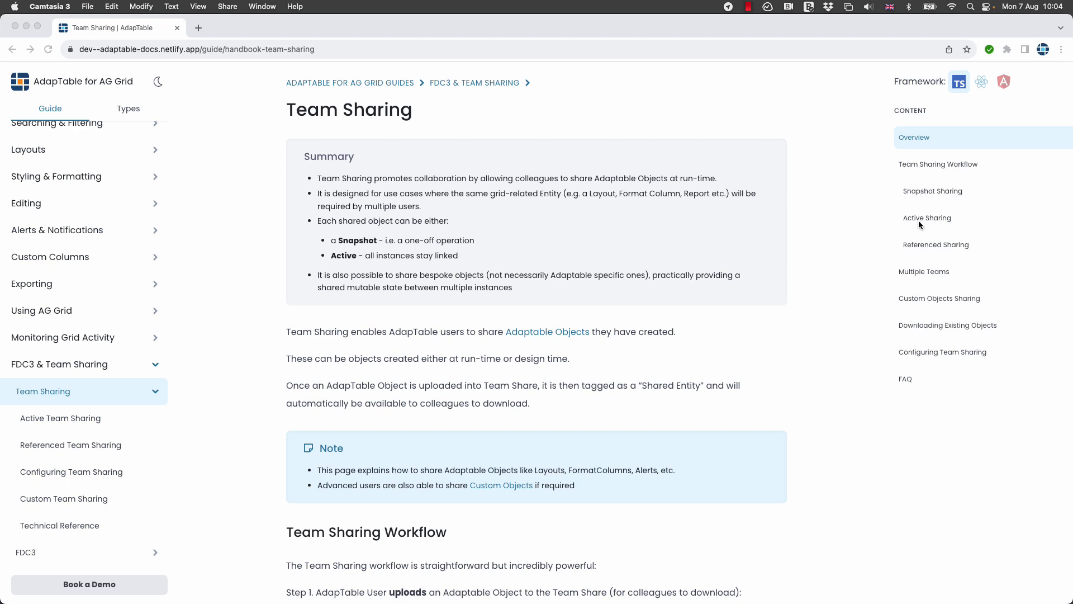
Open the Active Team Sharing guide page and show its Active Team Sharing demo in full screen
click(66, 421)
click(65, 419)
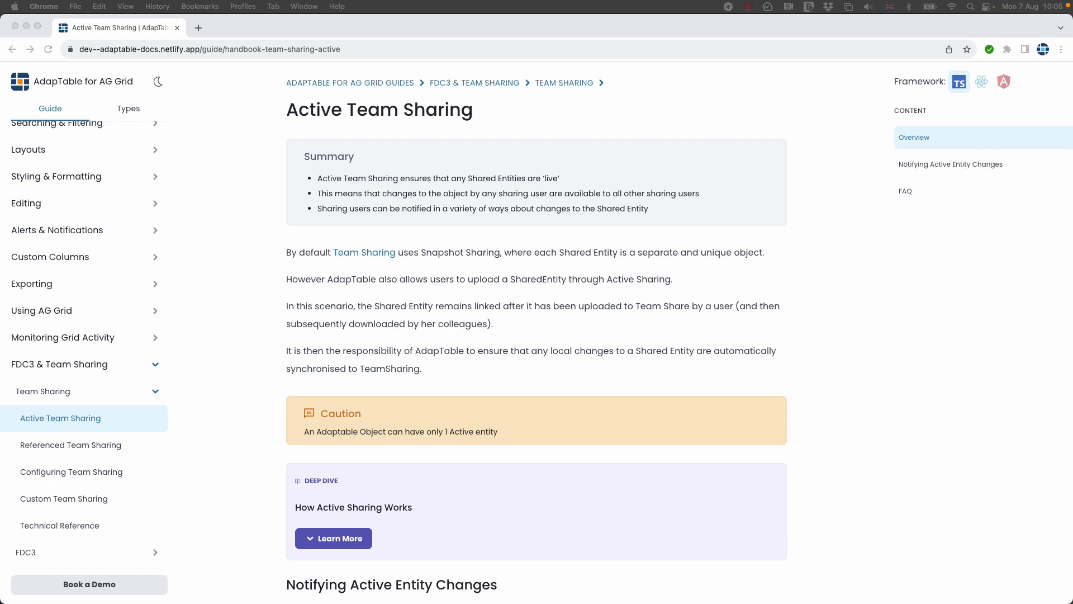
scroll(664, 322, down, 8)
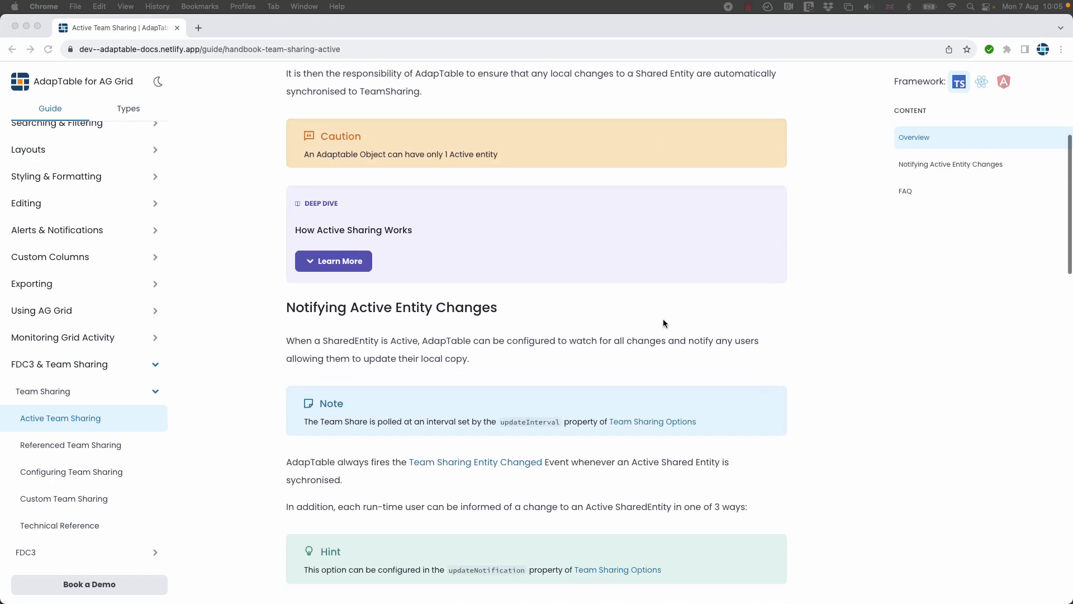
scroll(663, 322, down, 10)
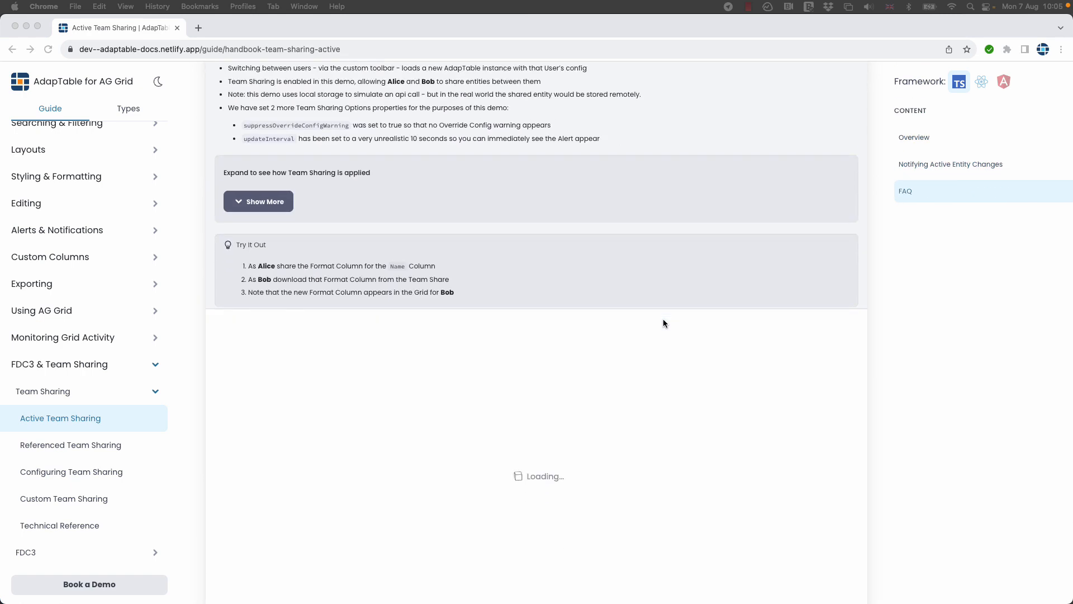
scroll(663, 323, up, 3)
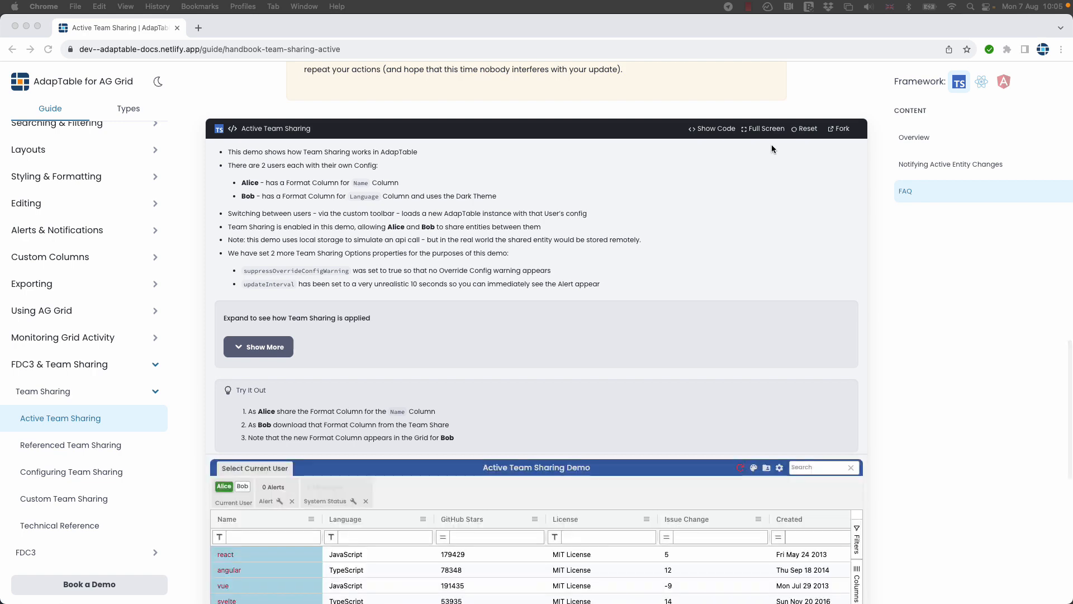
click(761, 130)
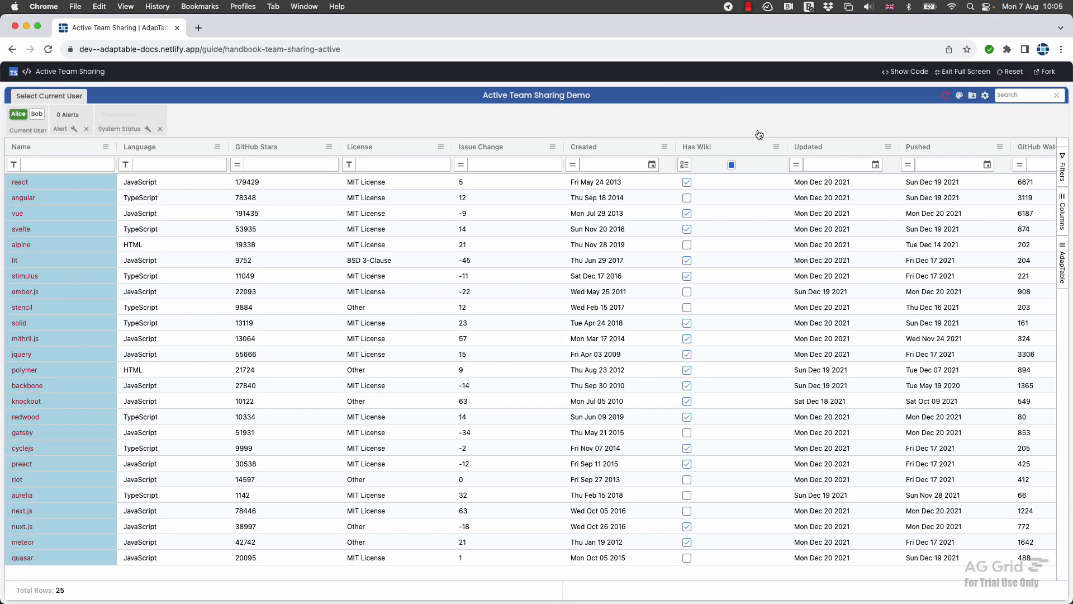
Show the demo's code and compare the second demo user's grid with the first user's, ending on the first user
click(906, 71)
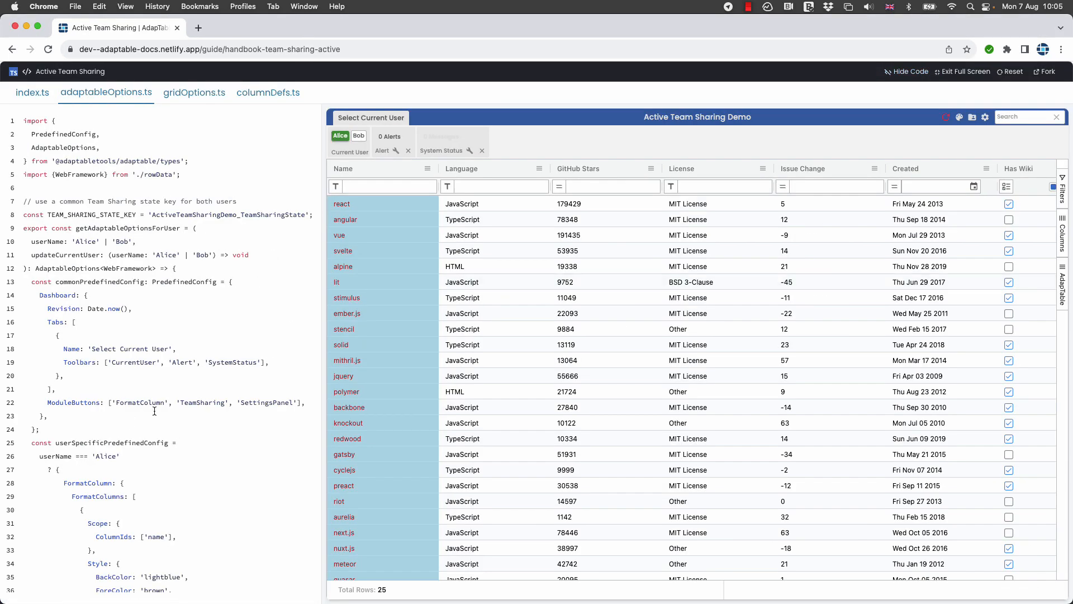
scroll(106, 404, down, 2)
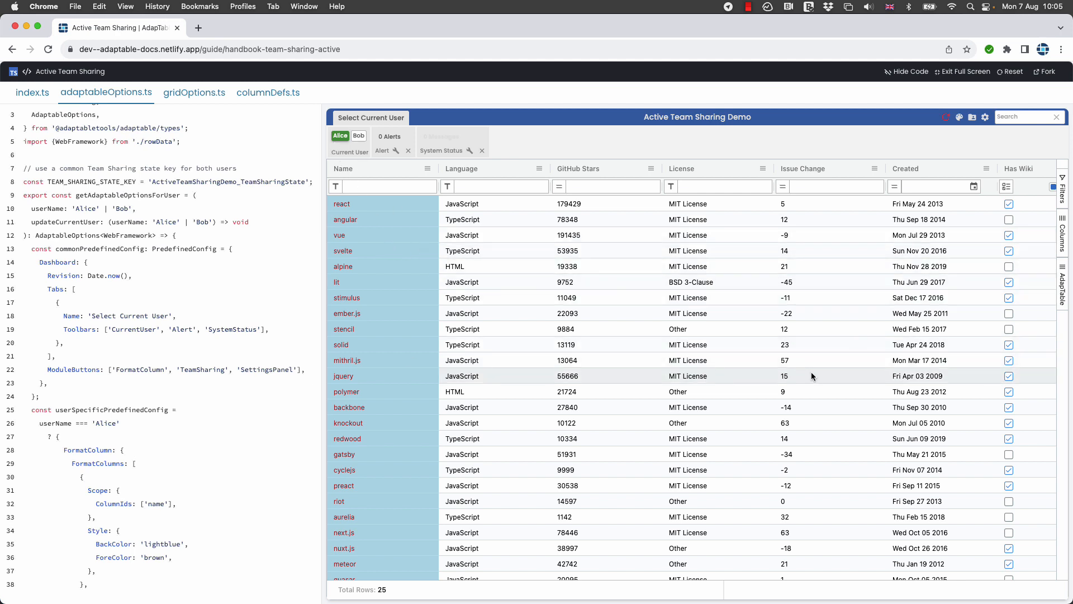
click(358, 136)
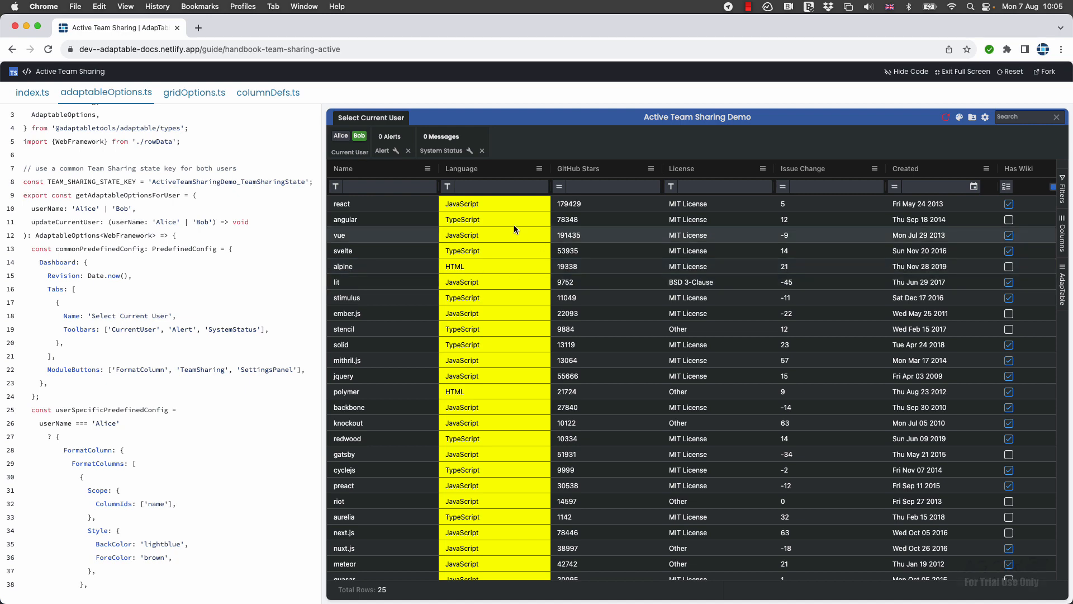
click(340, 136)
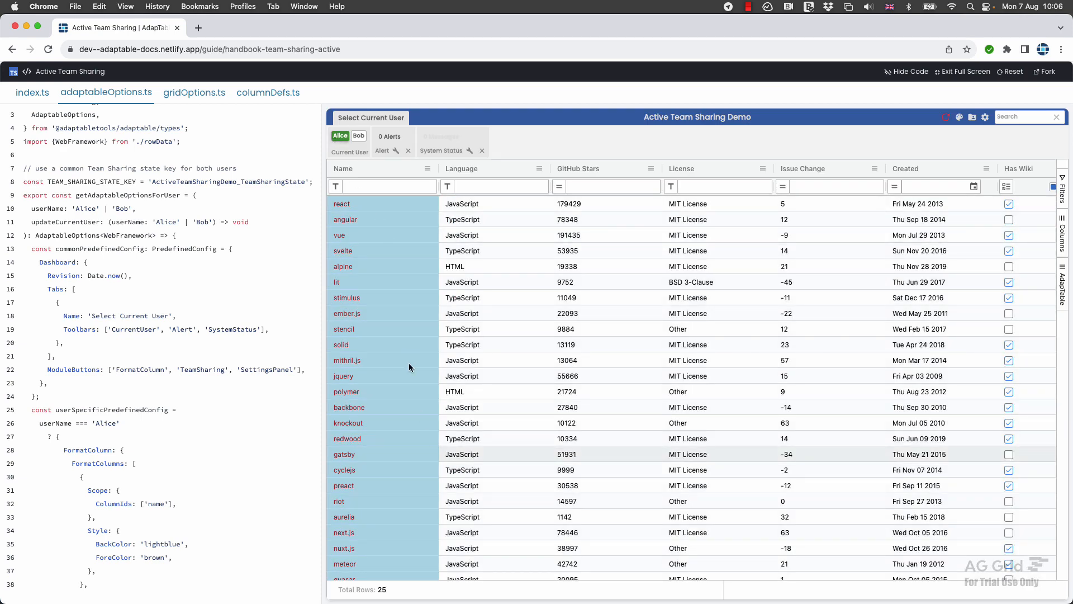
Share the first user's Format Column for Name with the team as an Active share named fcName
click(960, 117)
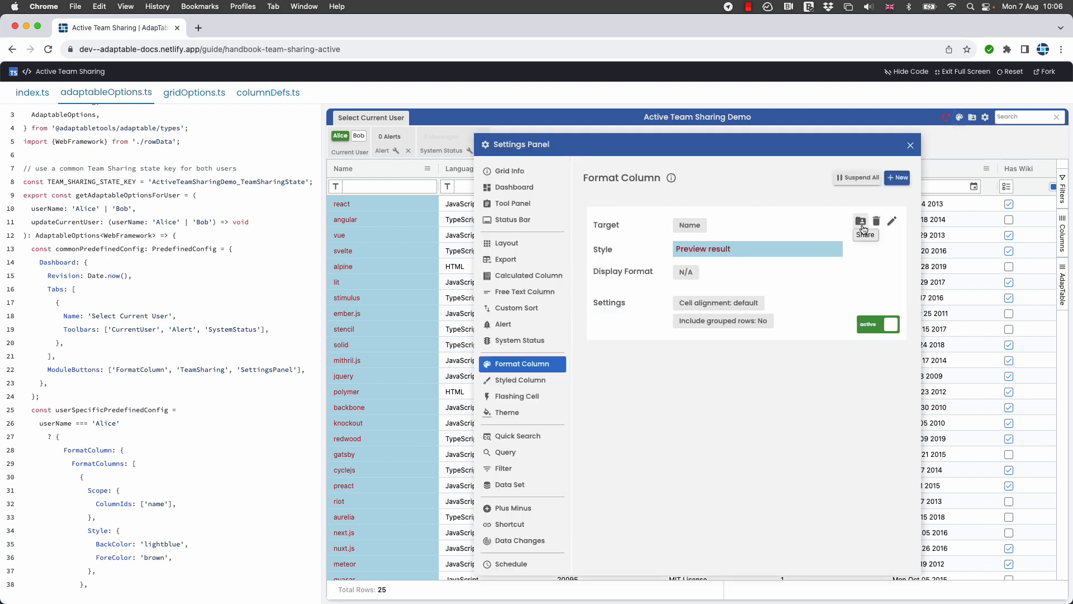
click(861, 224)
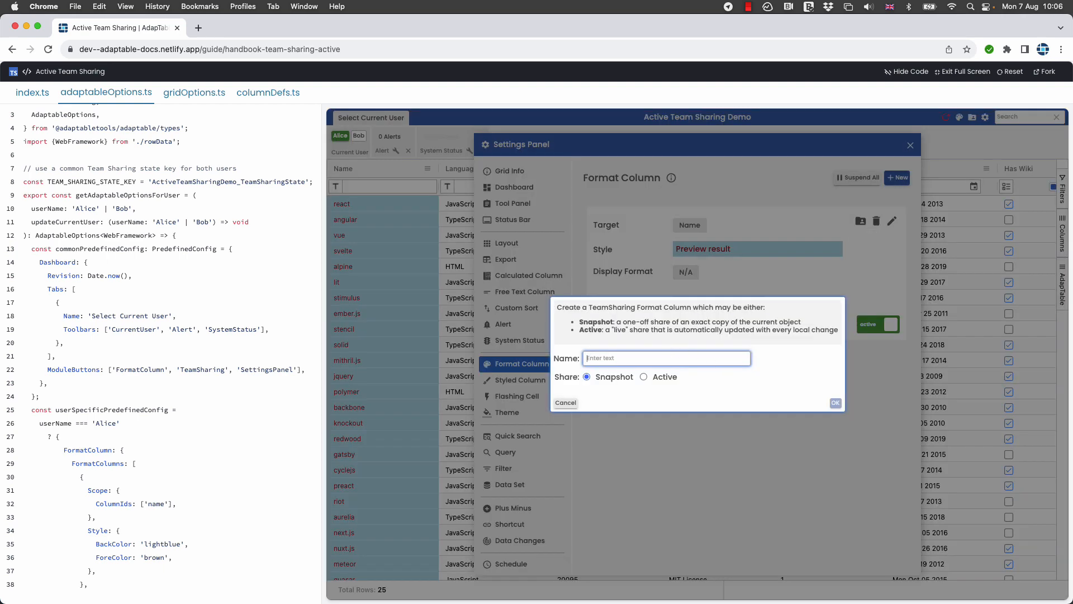
text(fcName)
click(644, 377)
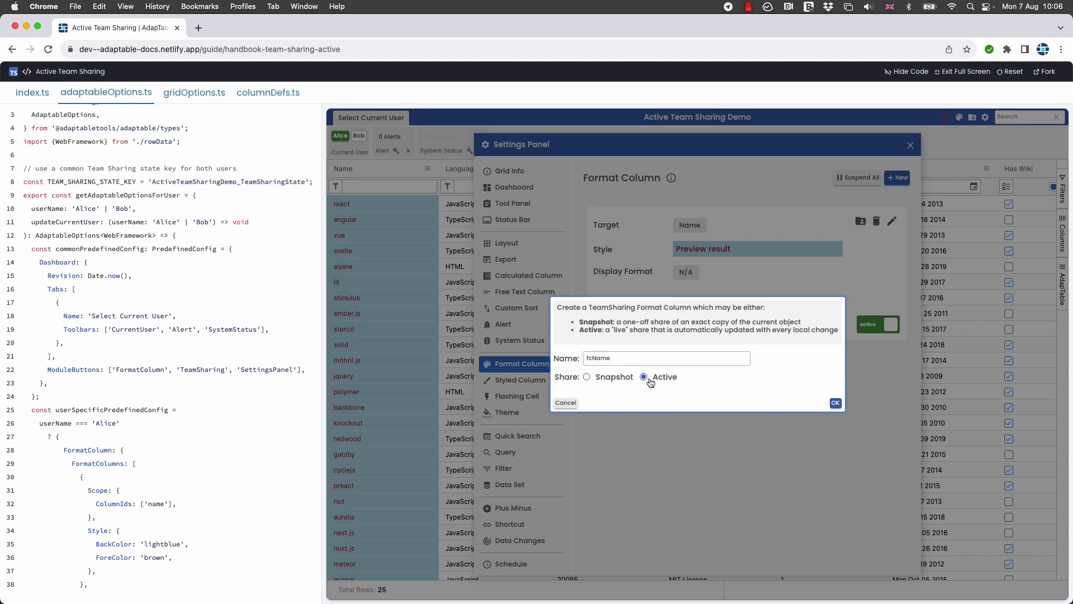
click(835, 402)
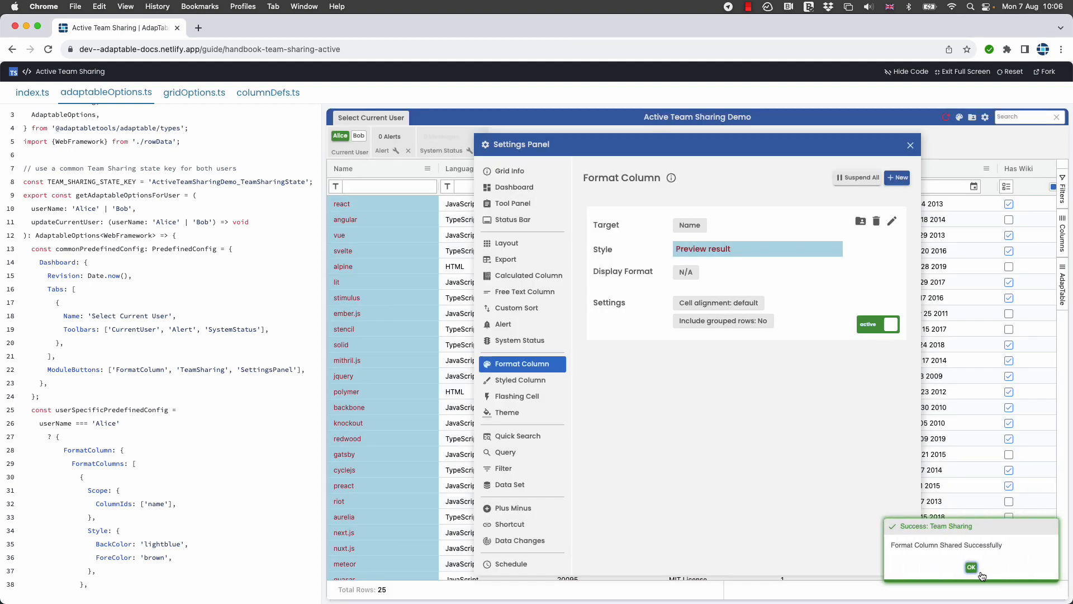
click(910, 145)
Switch to the second demo user and import the shared fcName Format Column after expanding its details
click(361, 138)
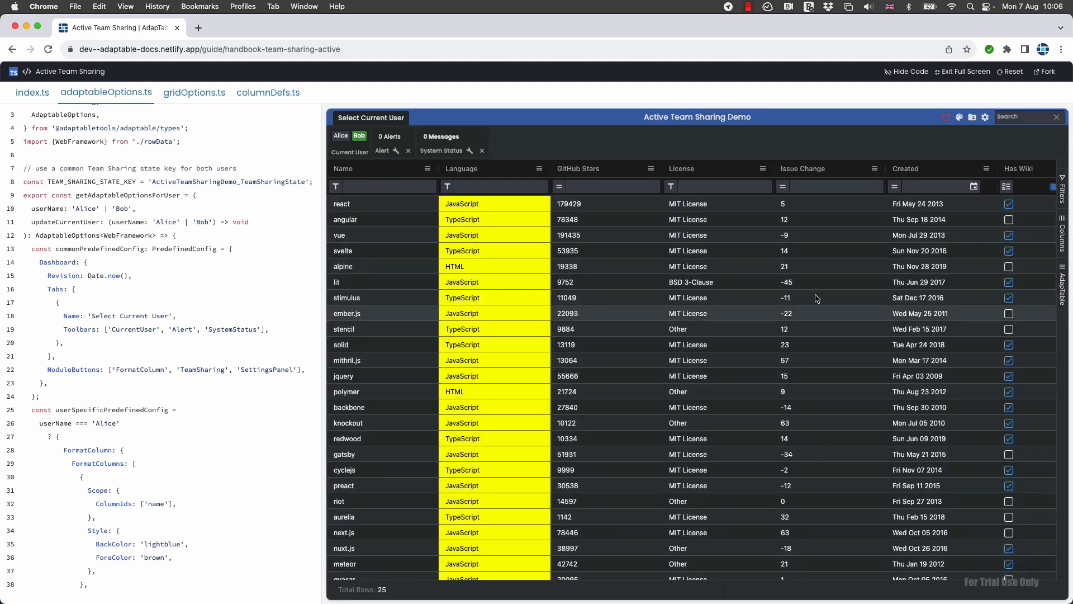
click(972, 117)
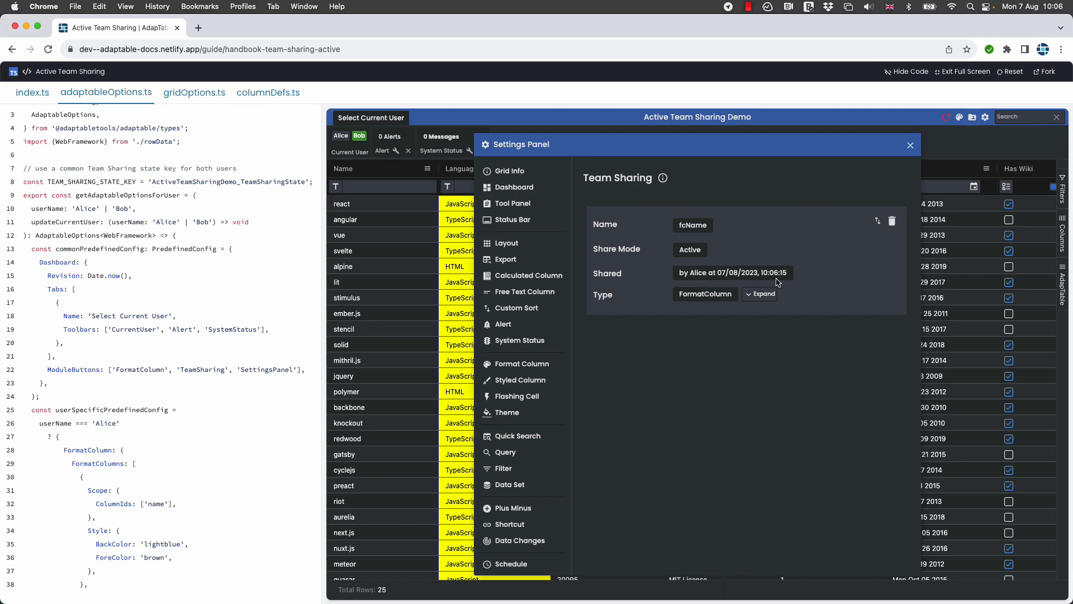
click(749, 294)
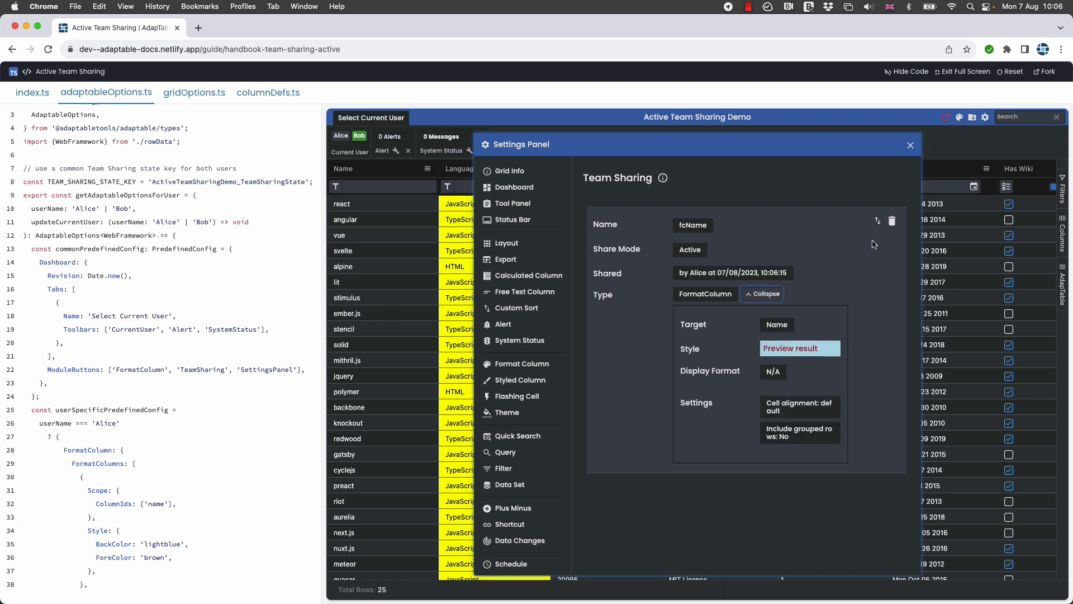
click(877, 222)
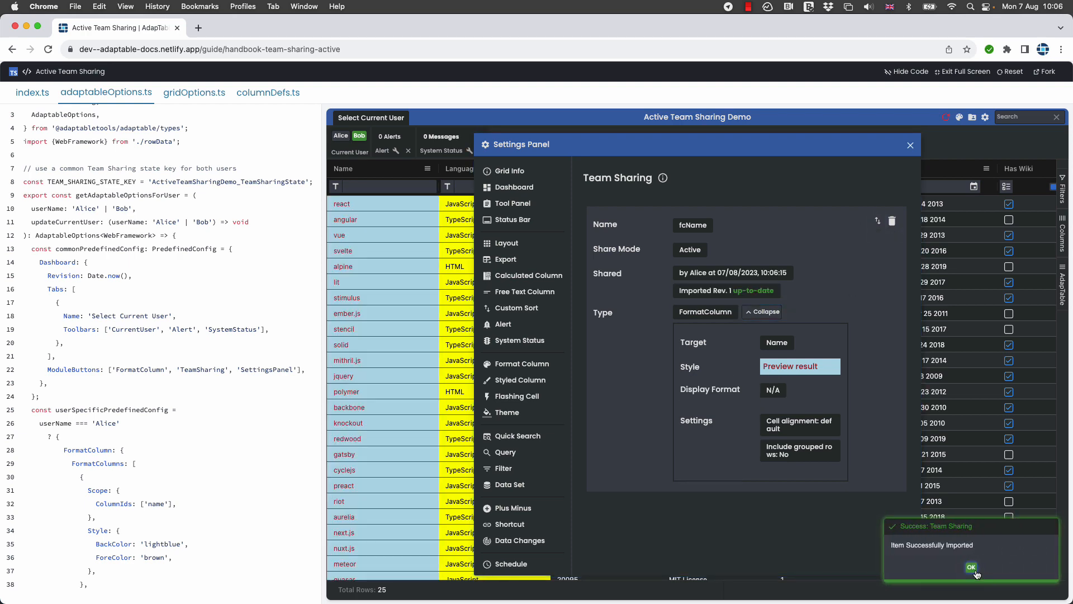
click(976, 567)
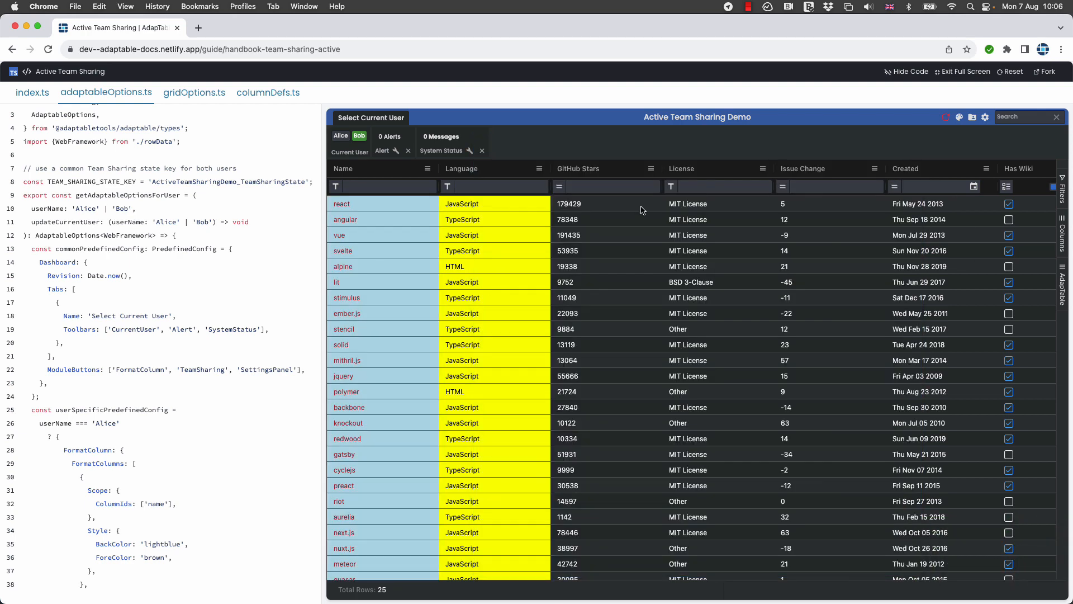
click(909, 146)
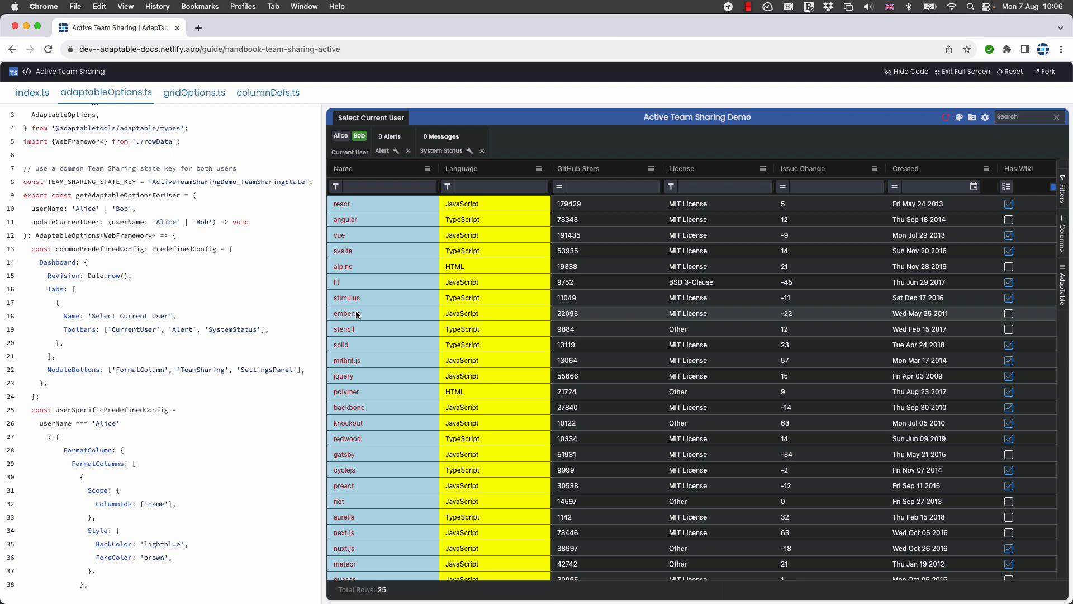
Edit the Name column's Format Column to use a bold font and upper case text
click(428, 169)
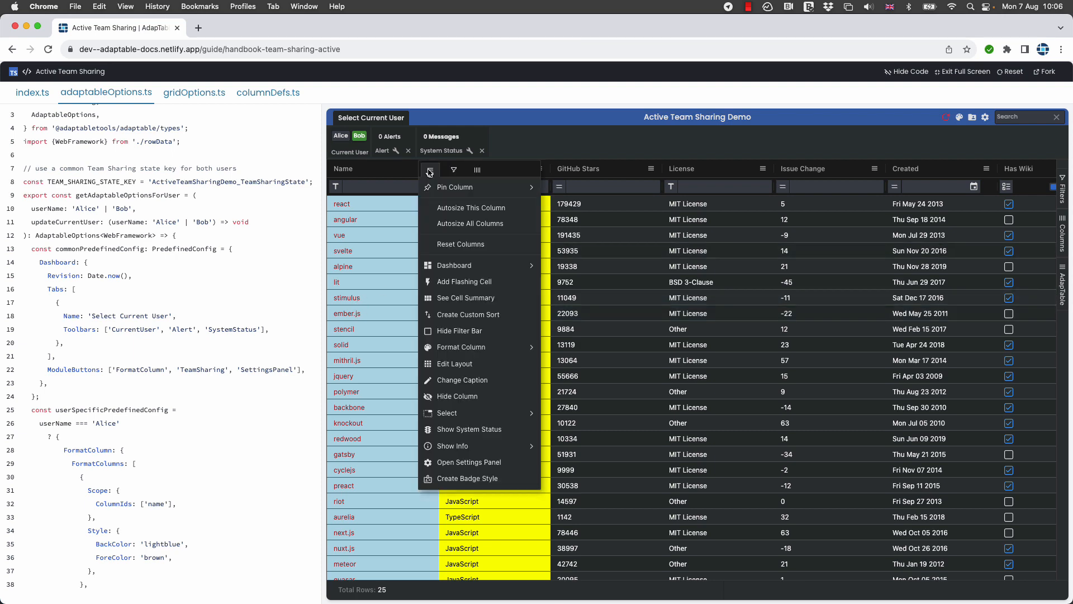
mouse_move(465, 354)
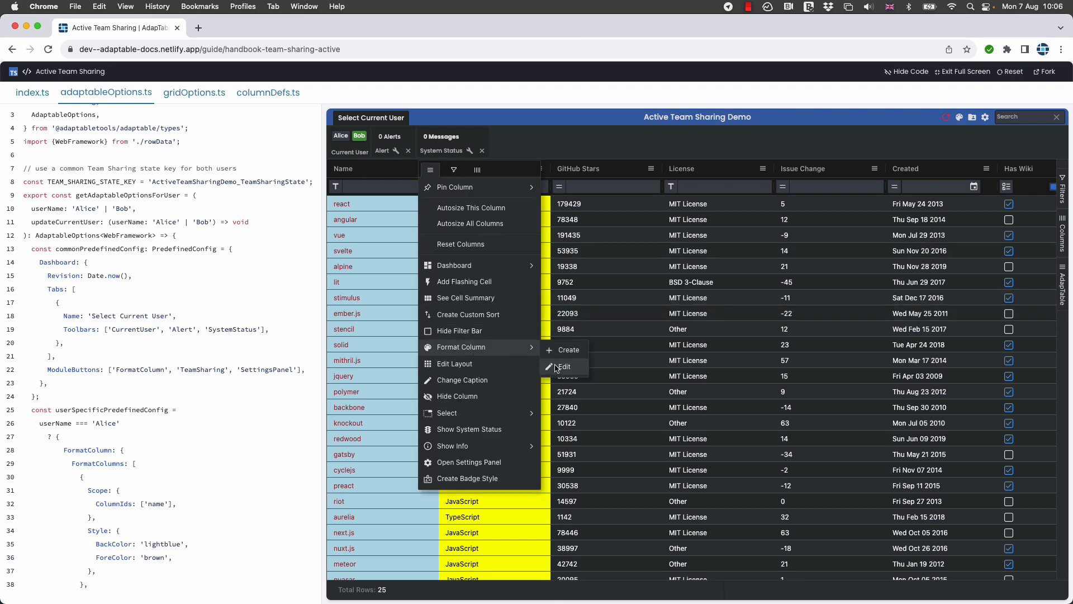
click(557, 367)
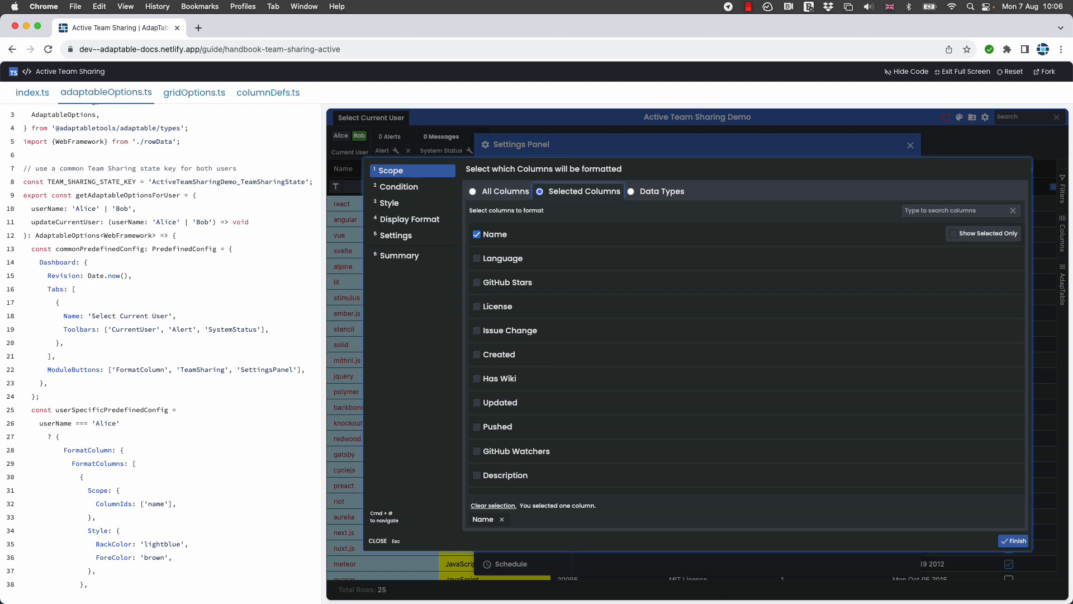
click(389, 210)
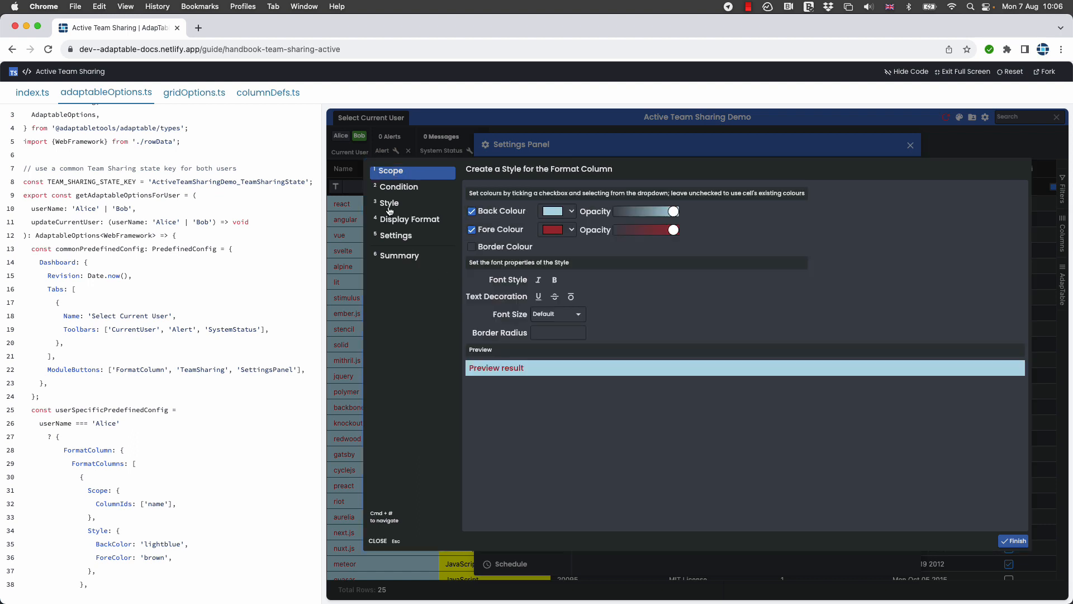
click(554, 280)
click(406, 220)
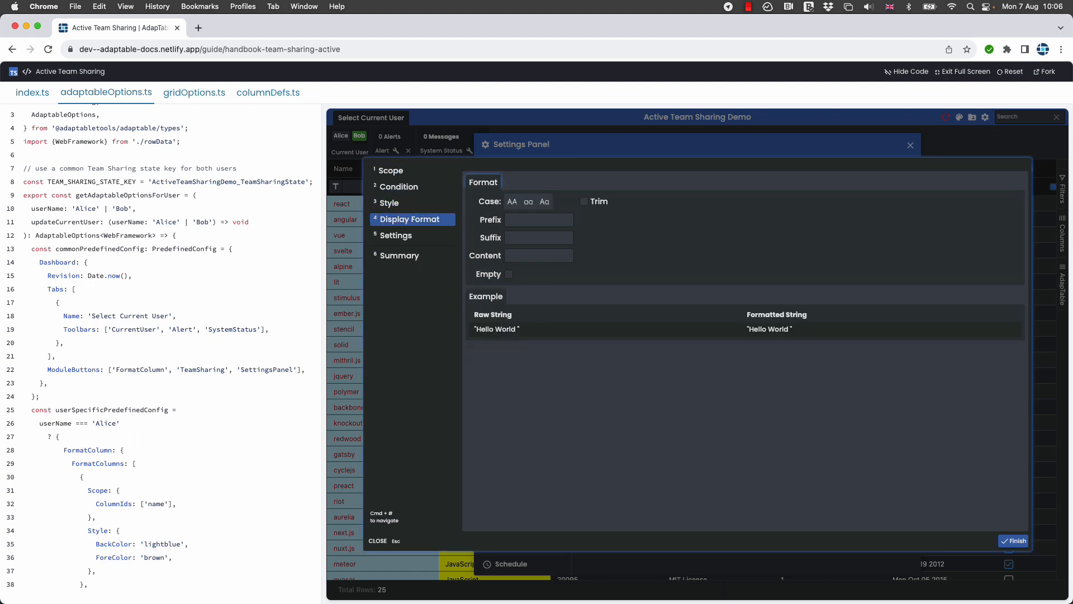
click(512, 201)
click(1012, 541)
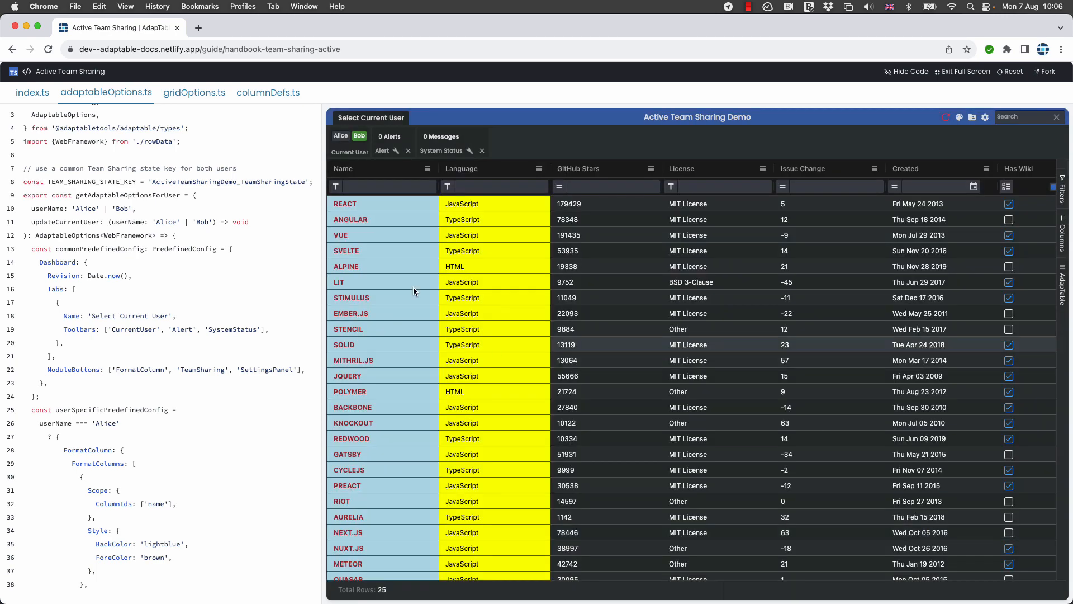
Switch back to the first demo user and examine the teamSharingOptions code, highlighting the updateInterval value
click(340, 135)
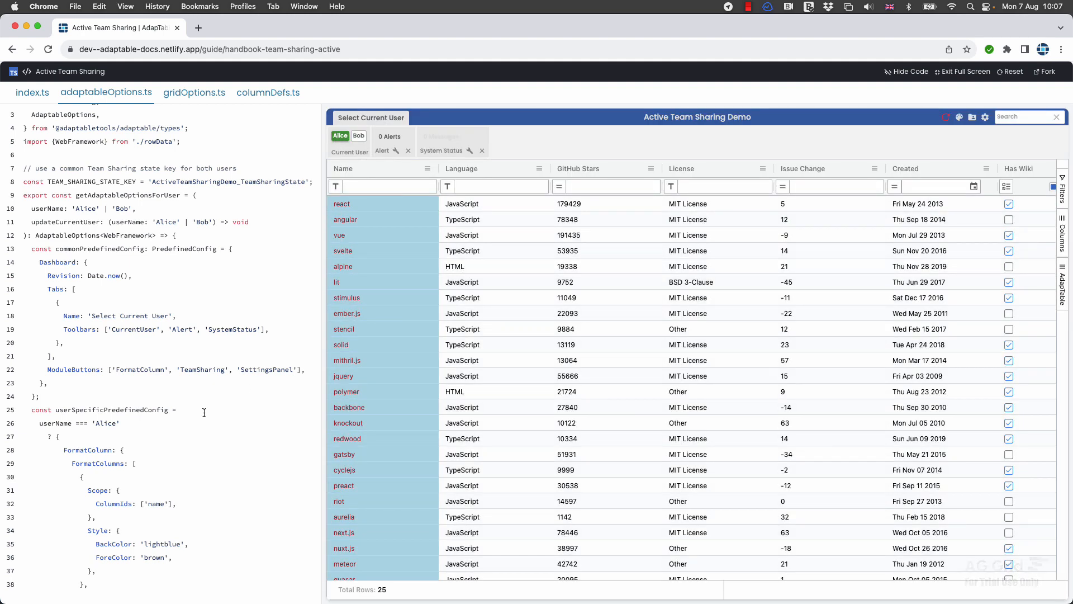
scroll(47, 442, down, 3)
scroll(63, 262, down, 15)
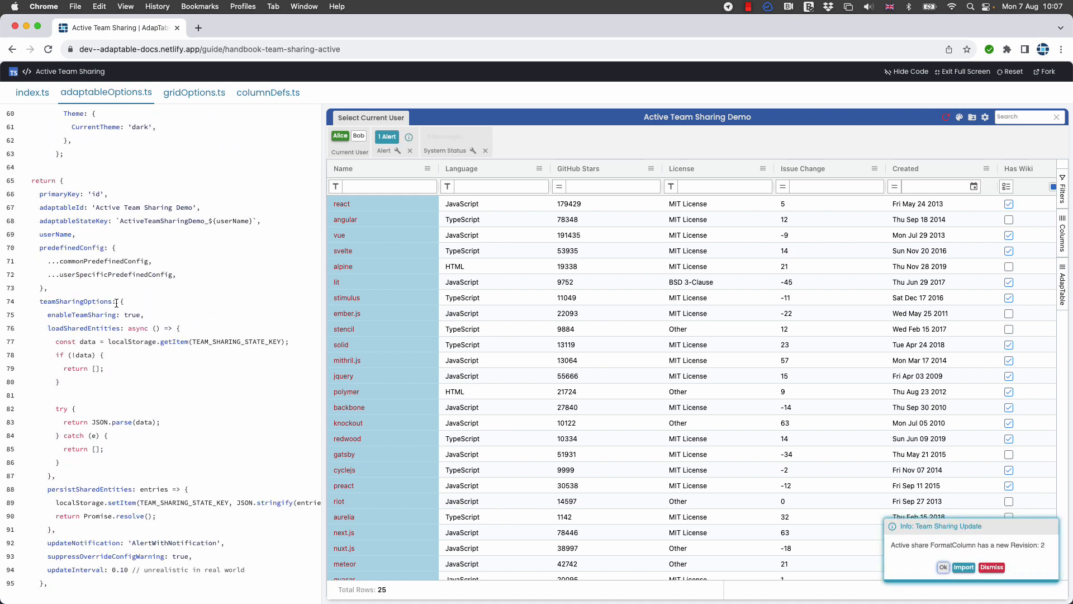
scroll(116, 306, down, 2)
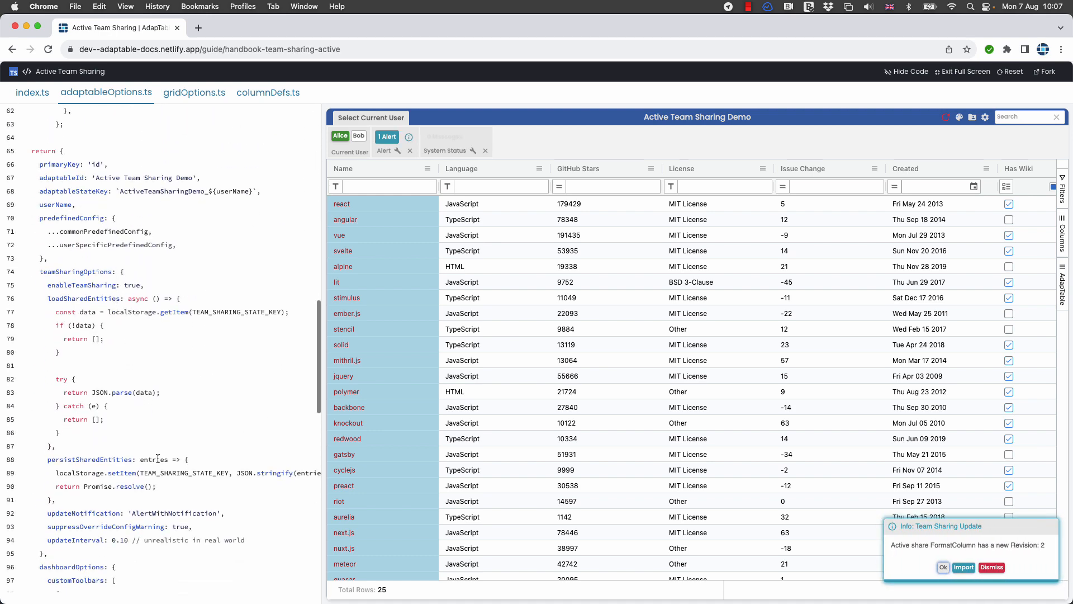
double_click(113, 542)
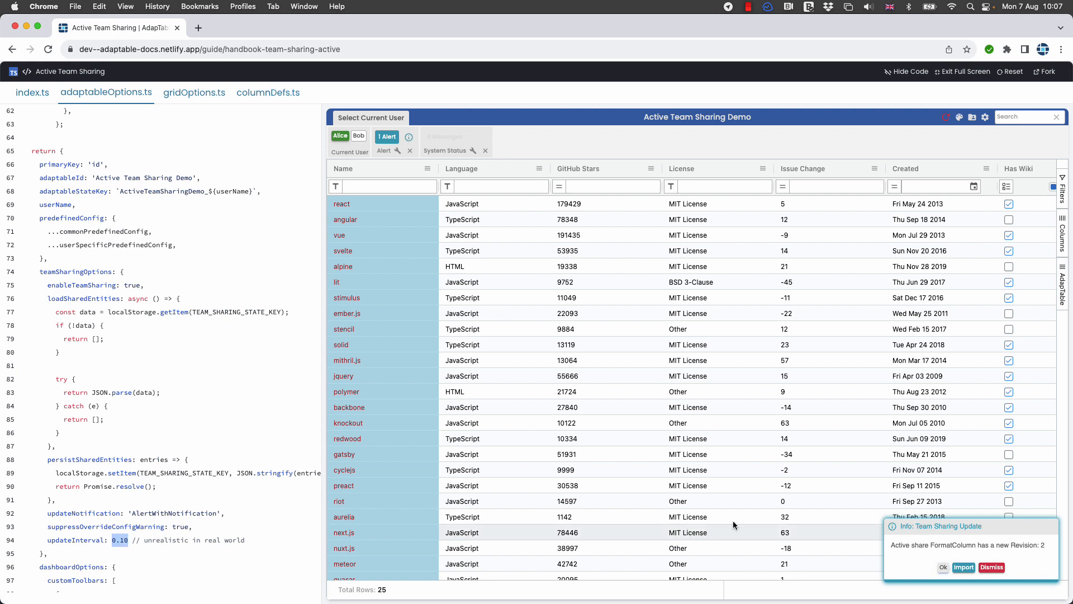
Import the Format Column's new revision from the Team Sharing update notification and dismiss the remaining notifications
click(965, 567)
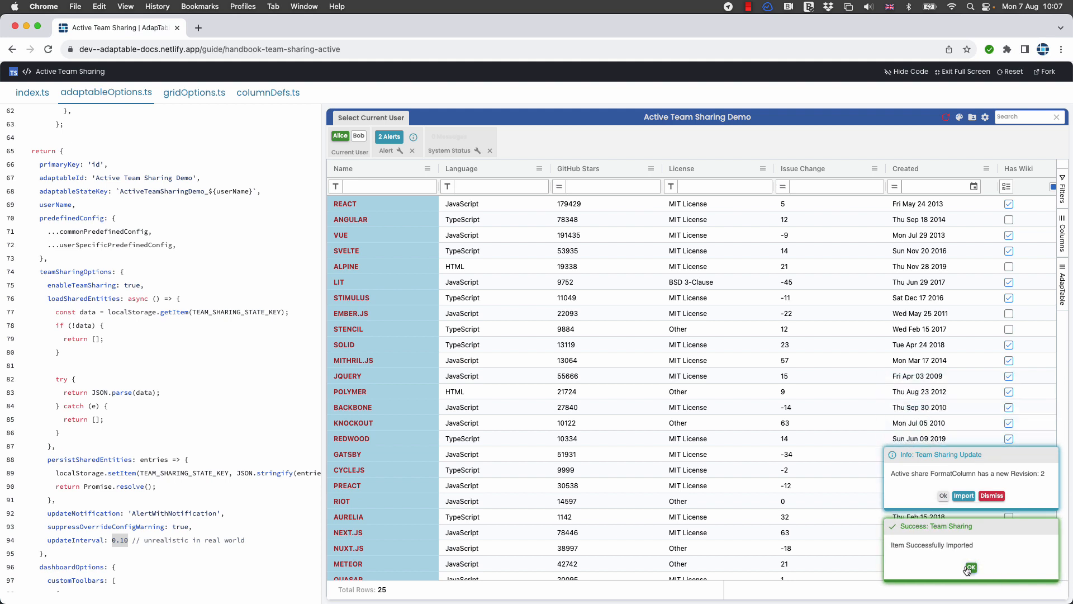
click(992, 496)
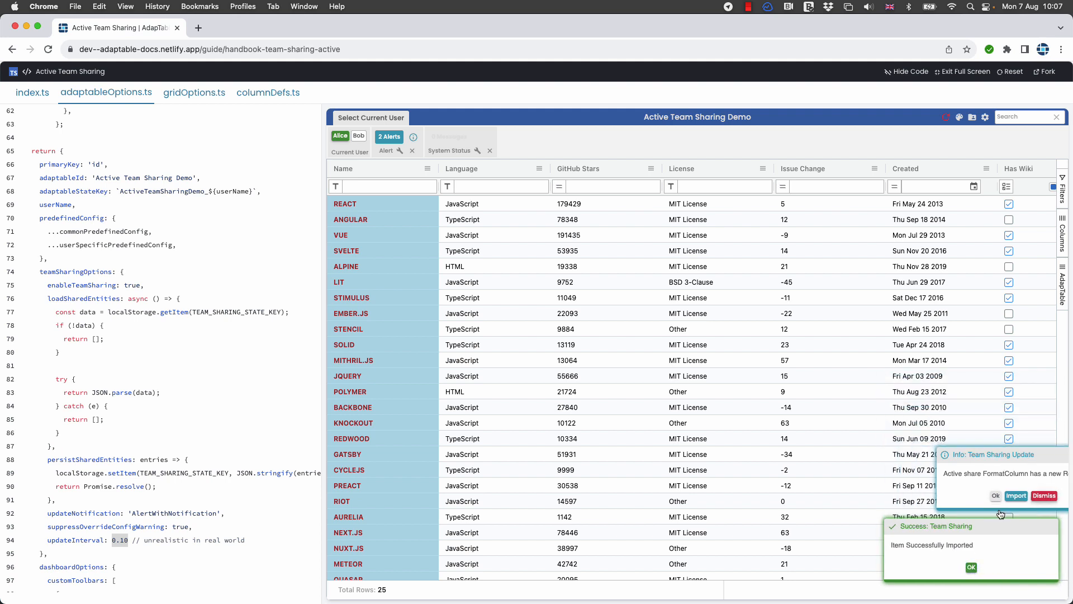
click(971, 567)
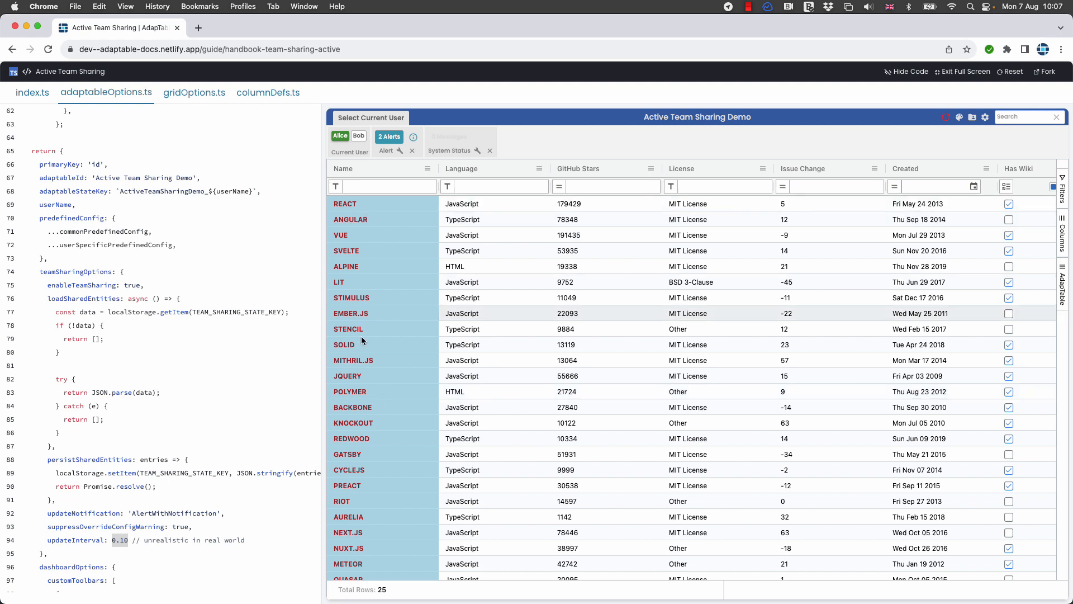
scroll(373, 380, down, 1)
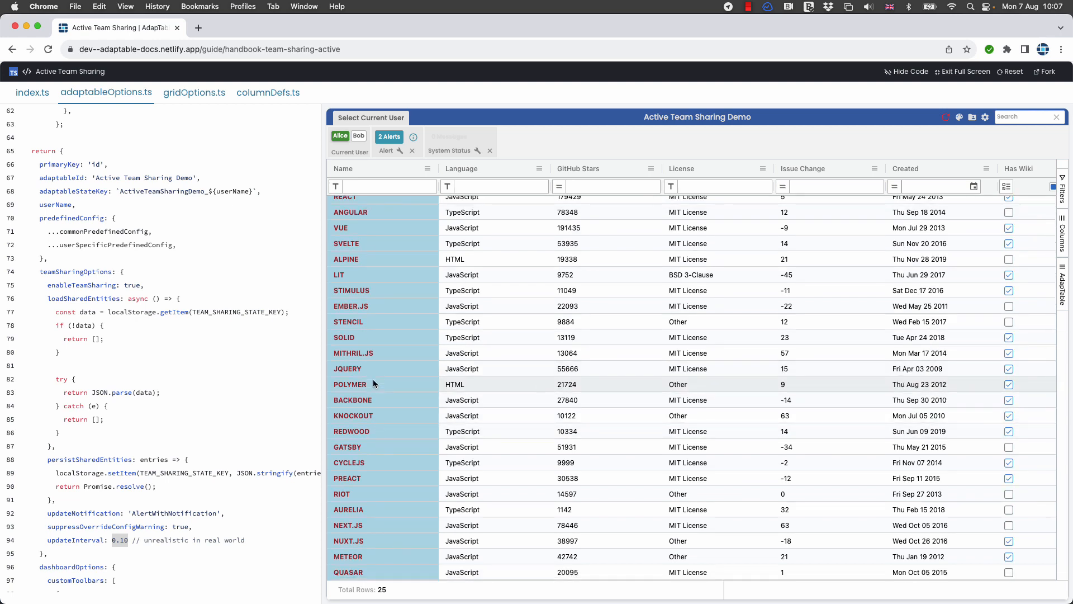
scroll(360, 266, up, 1)
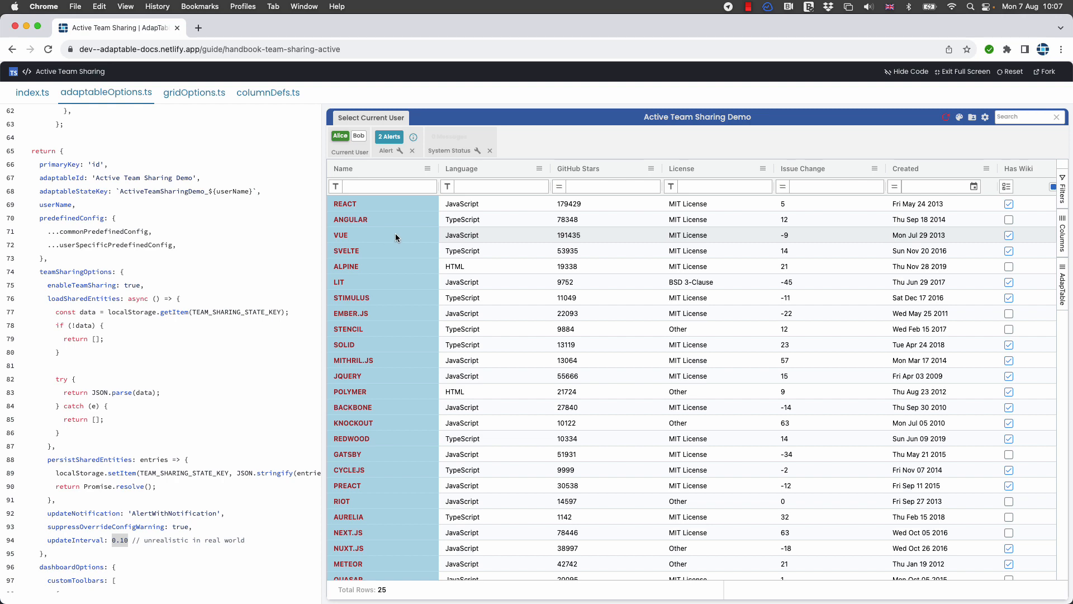
Restyle the Name column's existing Format Column with a blue back colour, white fore colour and italic font
click(428, 168)
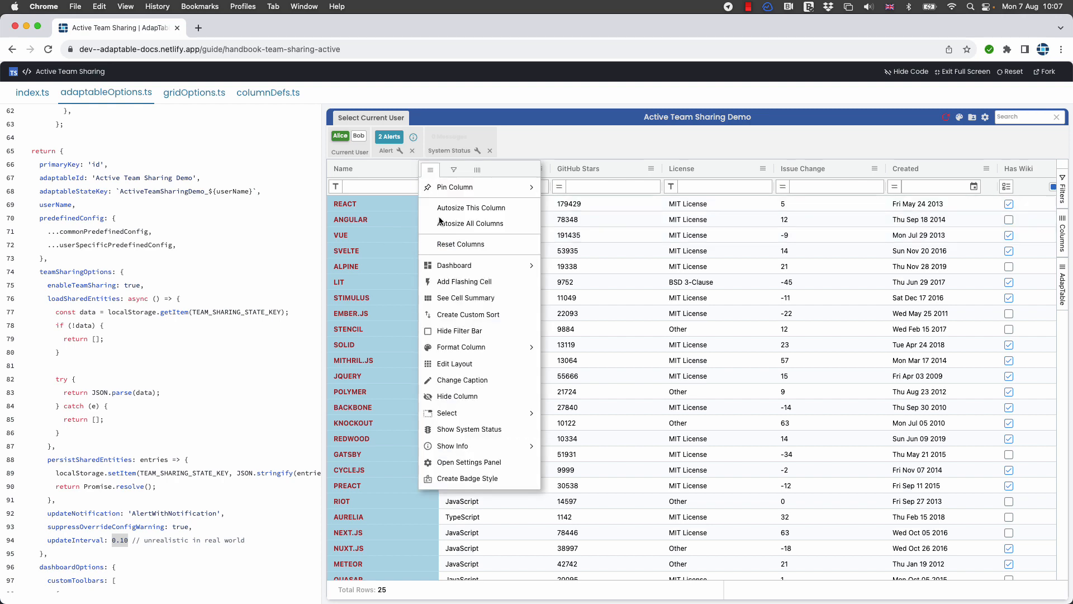
mouse_move(483, 348)
click(564, 367)
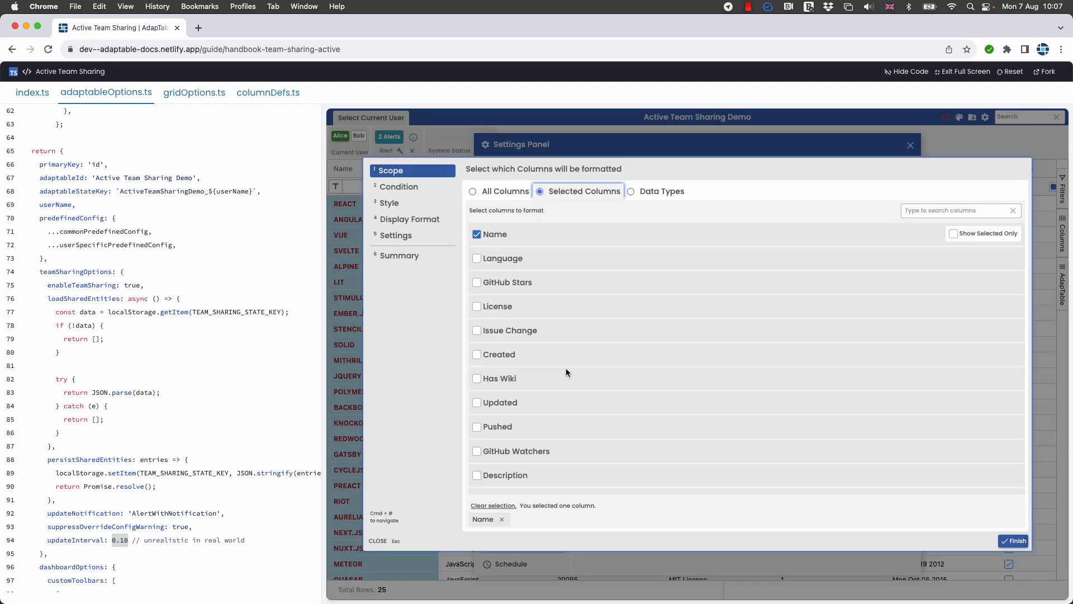
click(386, 204)
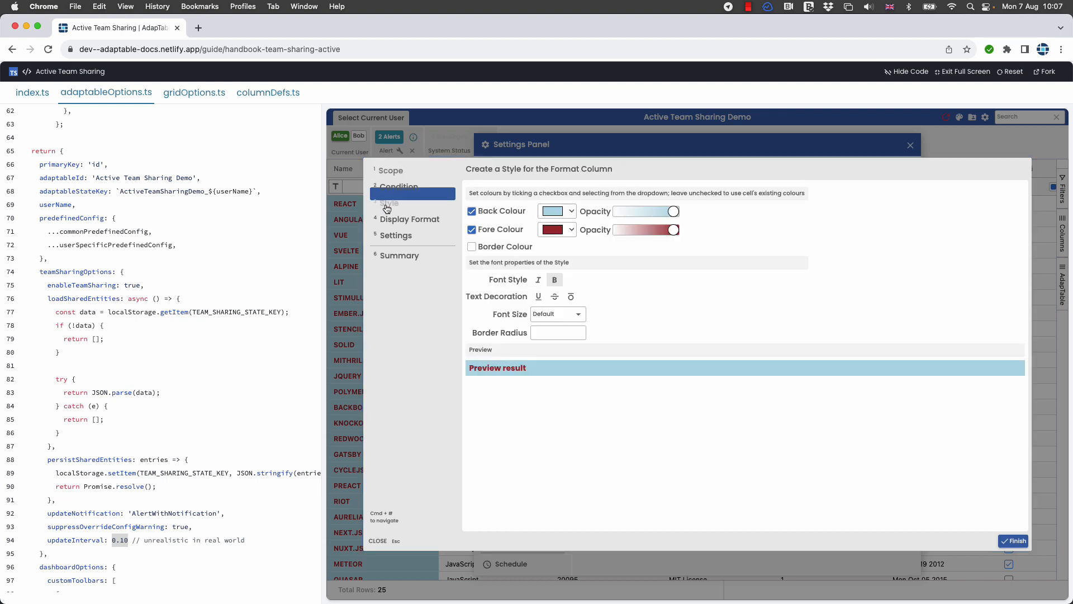
click(551, 213)
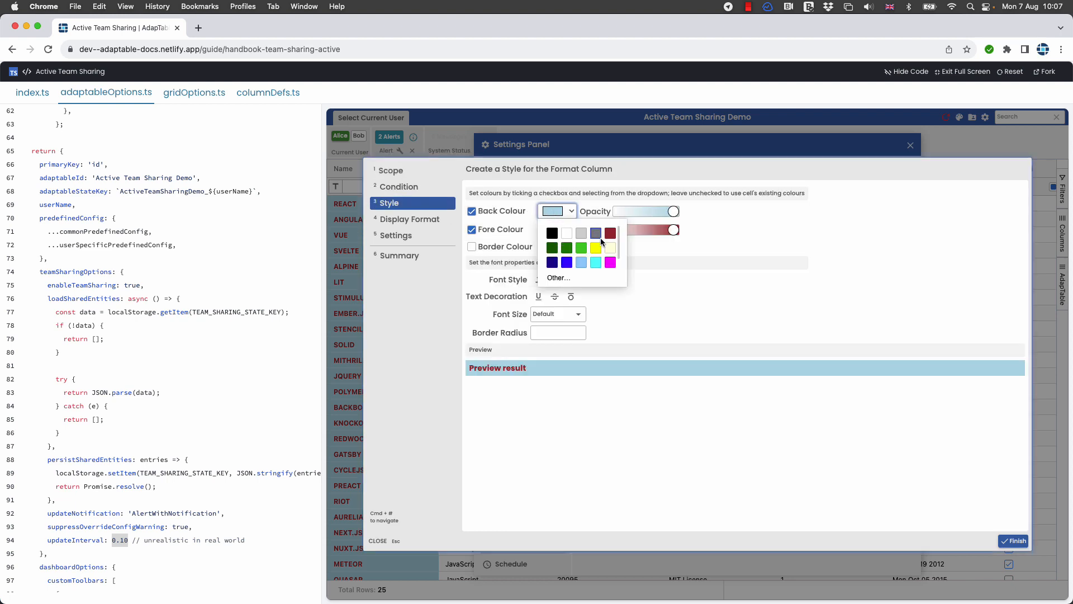
click(566, 263)
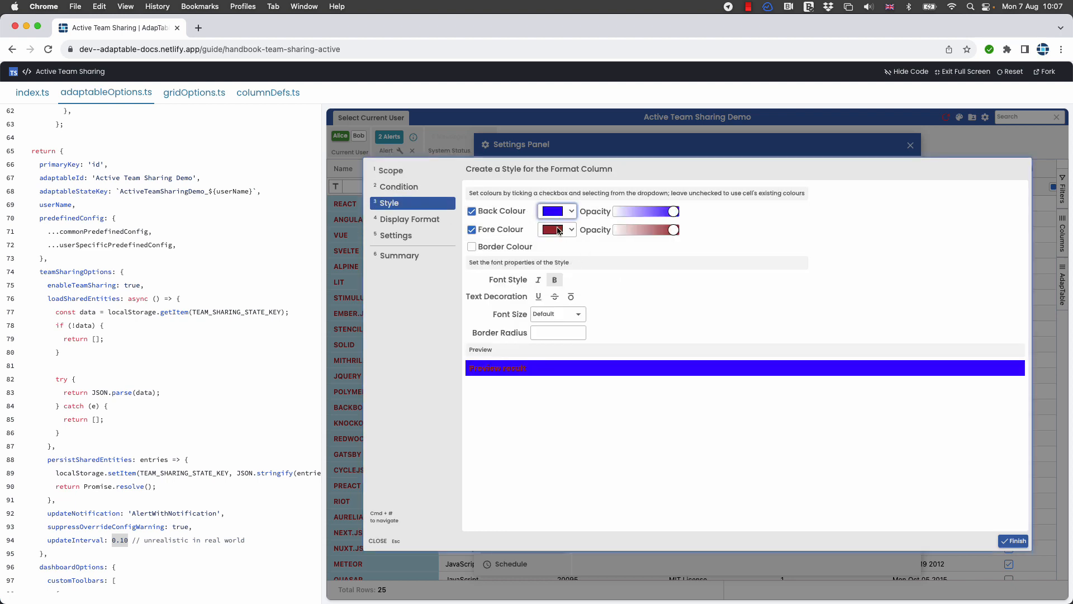
click(559, 231)
click(564, 252)
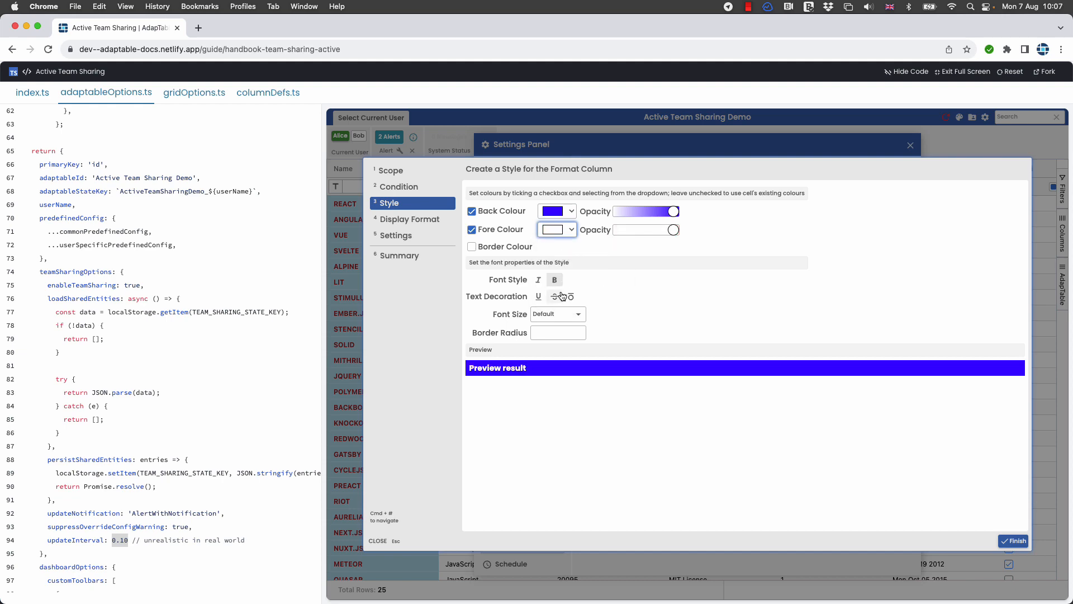
click(539, 279)
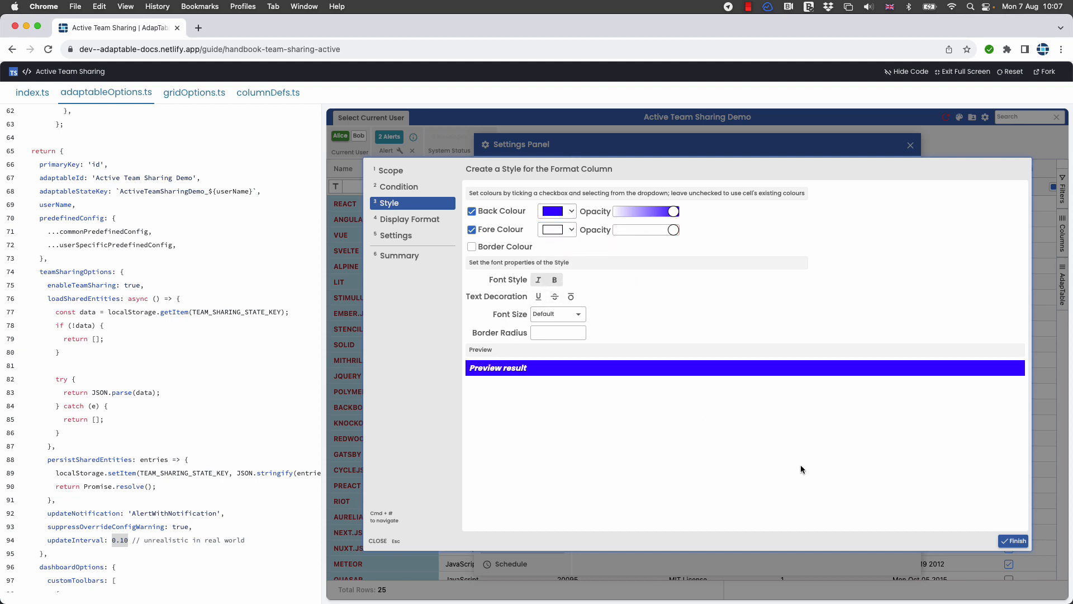
click(1013, 541)
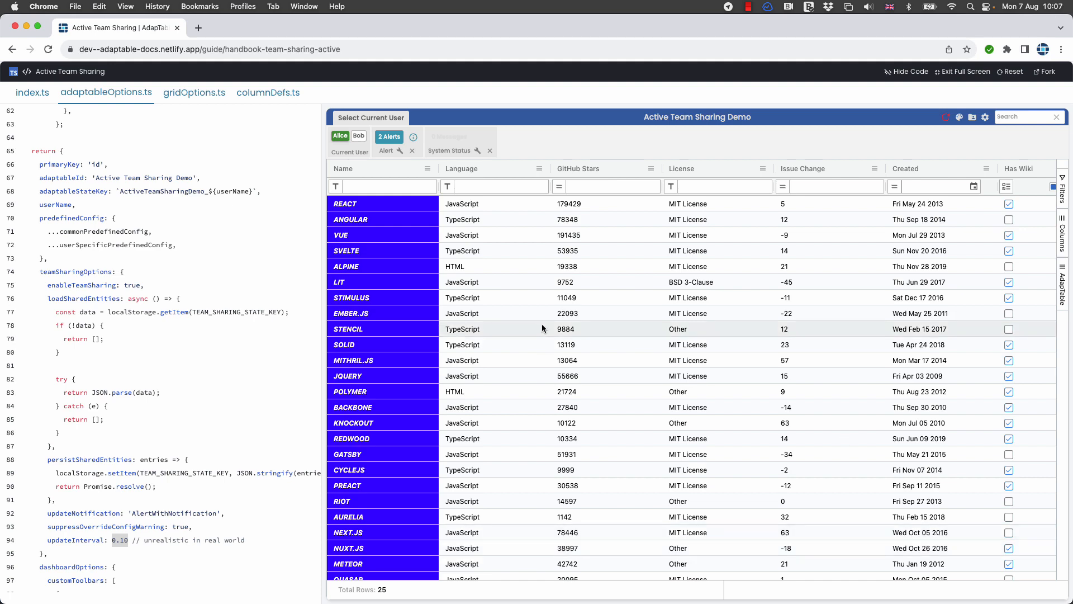
Switch to the second demo user, import the Format Column's new revision from the Team Sharing update notification and close the success message
click(360, 139)
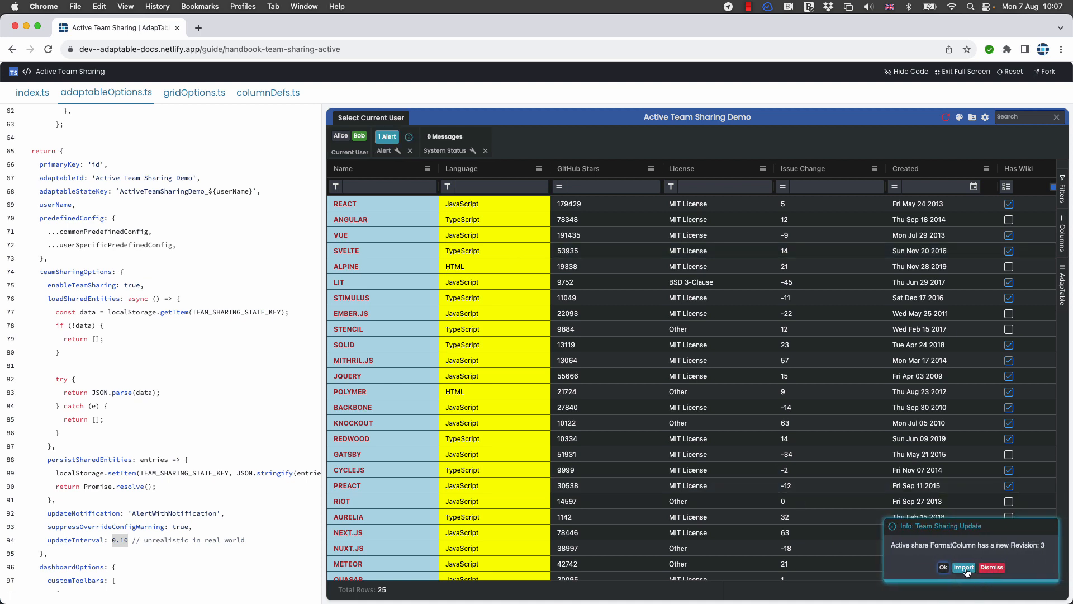
click(964, 568)
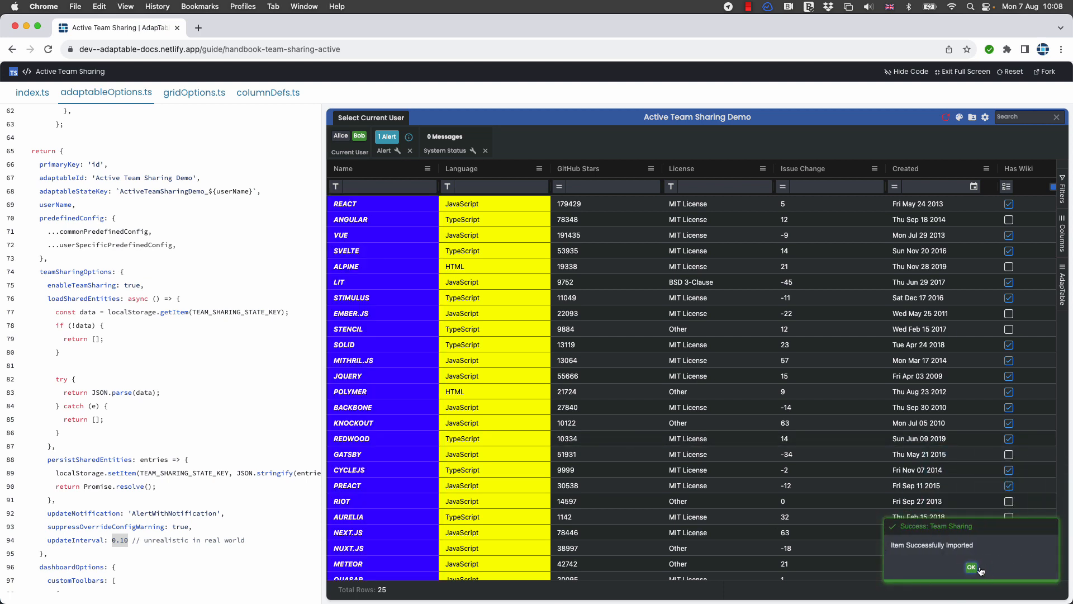
click(969, 569)
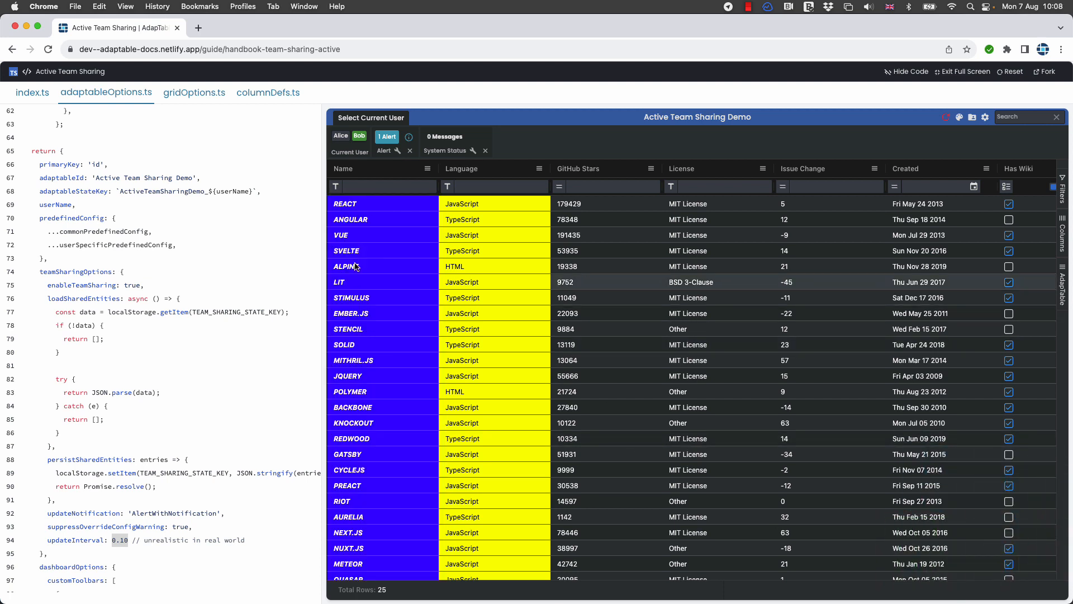
Compare the Name column's formatting under both demo users, then examine the updateInterval and updateNotification options in the teamSharingOptions code
click(340, 136)
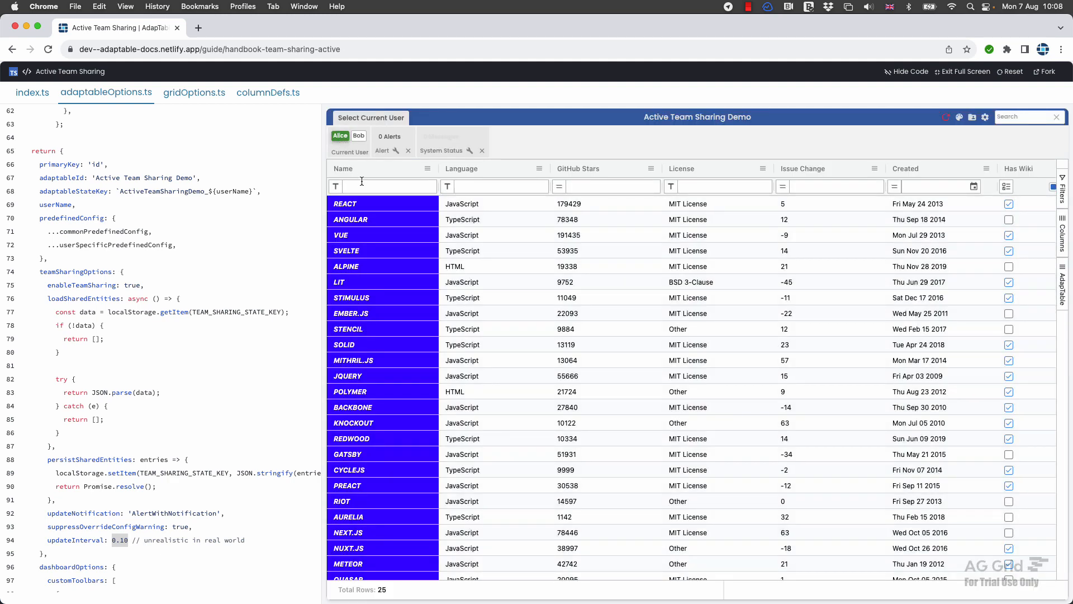
click(359, 136)
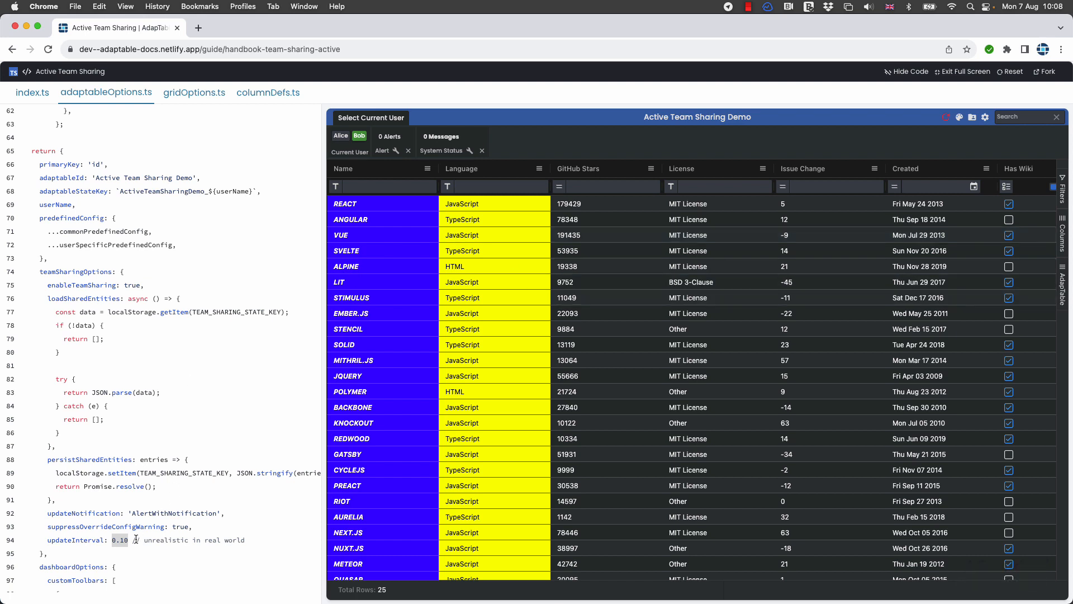
drag(113, 540, 85, 540)
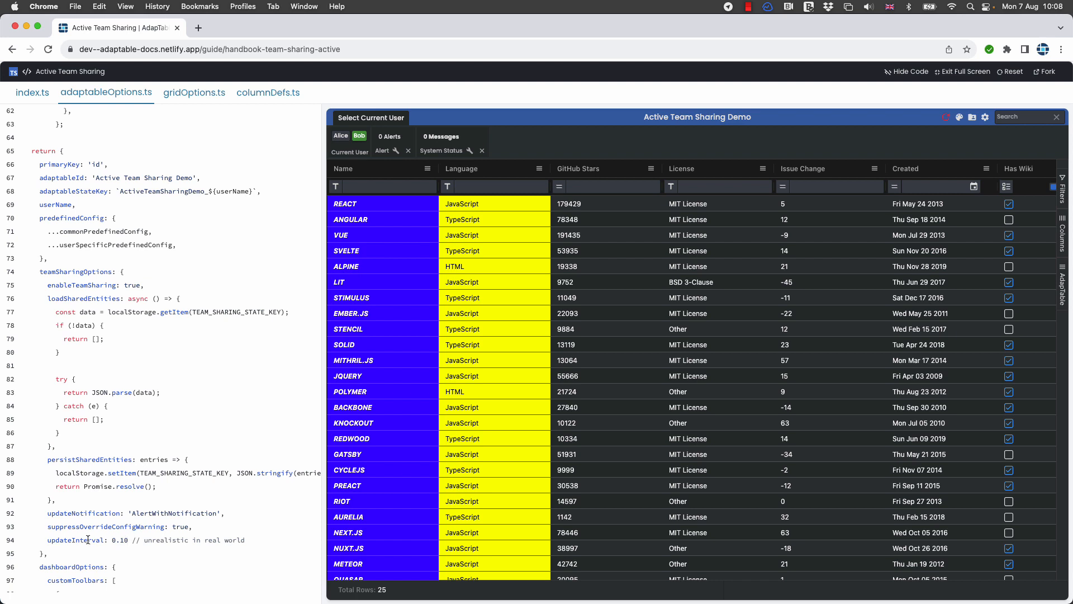
click(136, 537)
drag(112, 540, 173, 536)
click(97, 512)
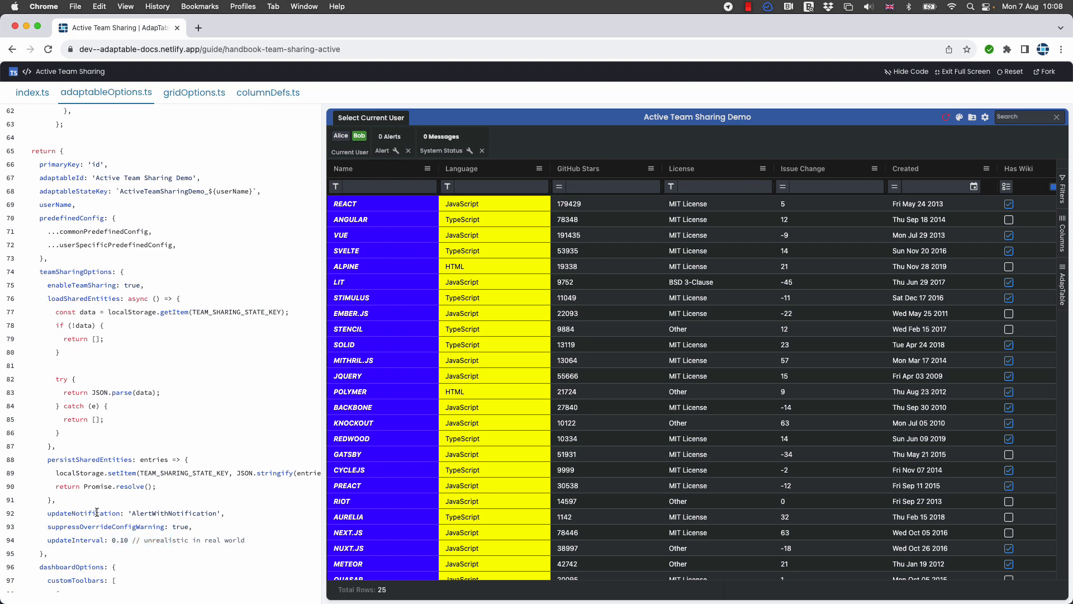